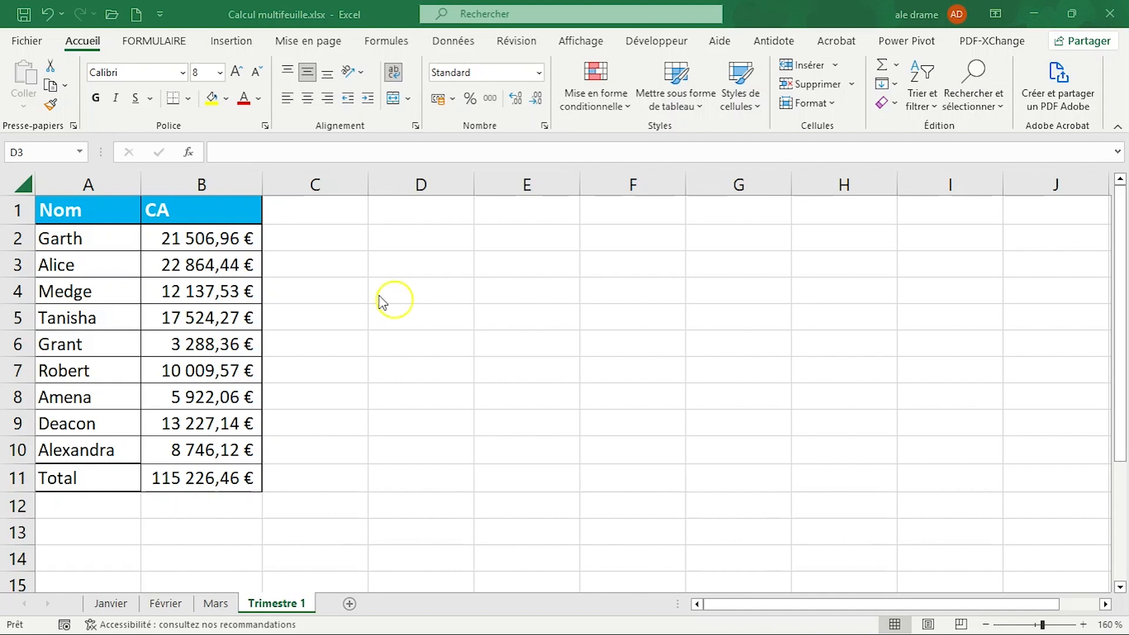
# - Merge and center the range D3:I8 on the Trimestre 1 sheet
pyautogui.click(166, 232)
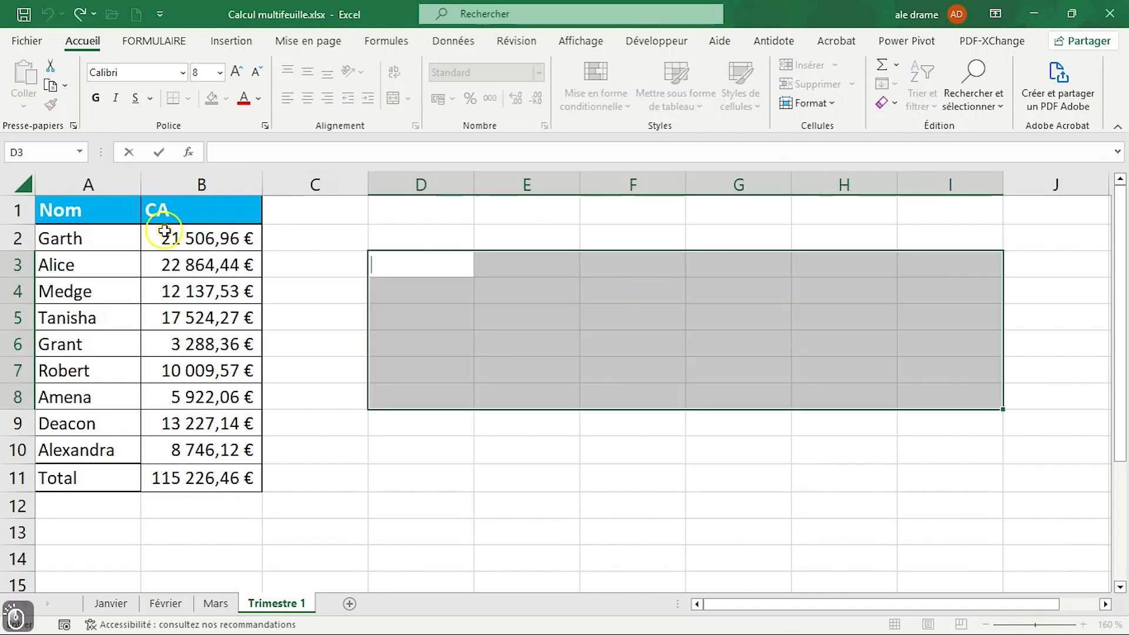
pyautogui.moveTo(399, 268); pyautogui.dragTo(947, 407)
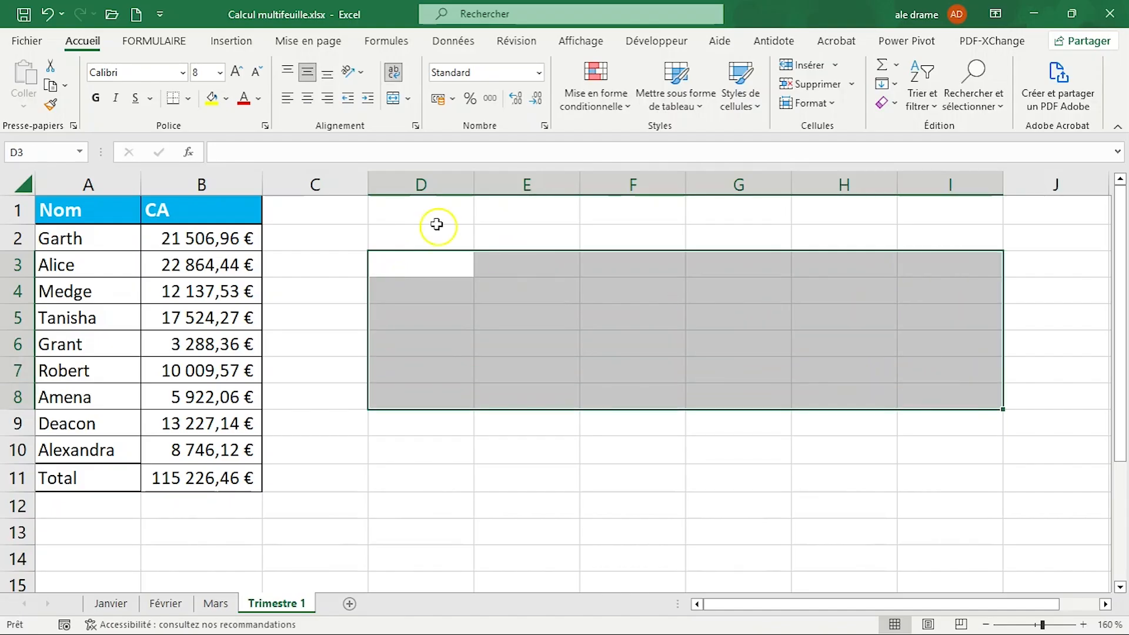
pyautogui.click(408, 99)
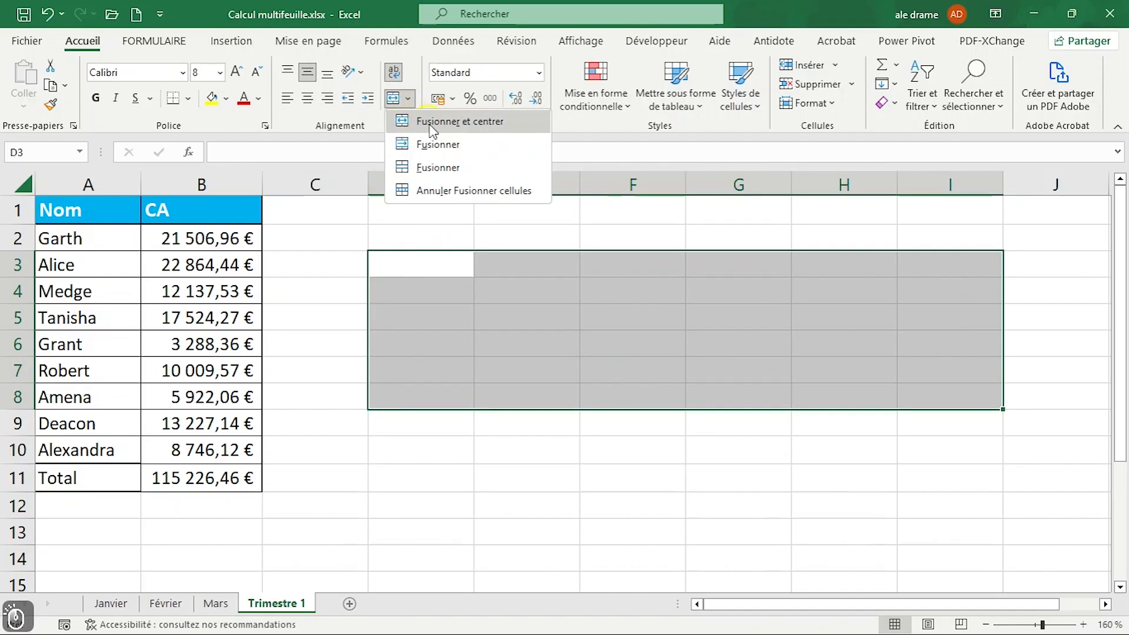
pyautogui.click(429, 121)
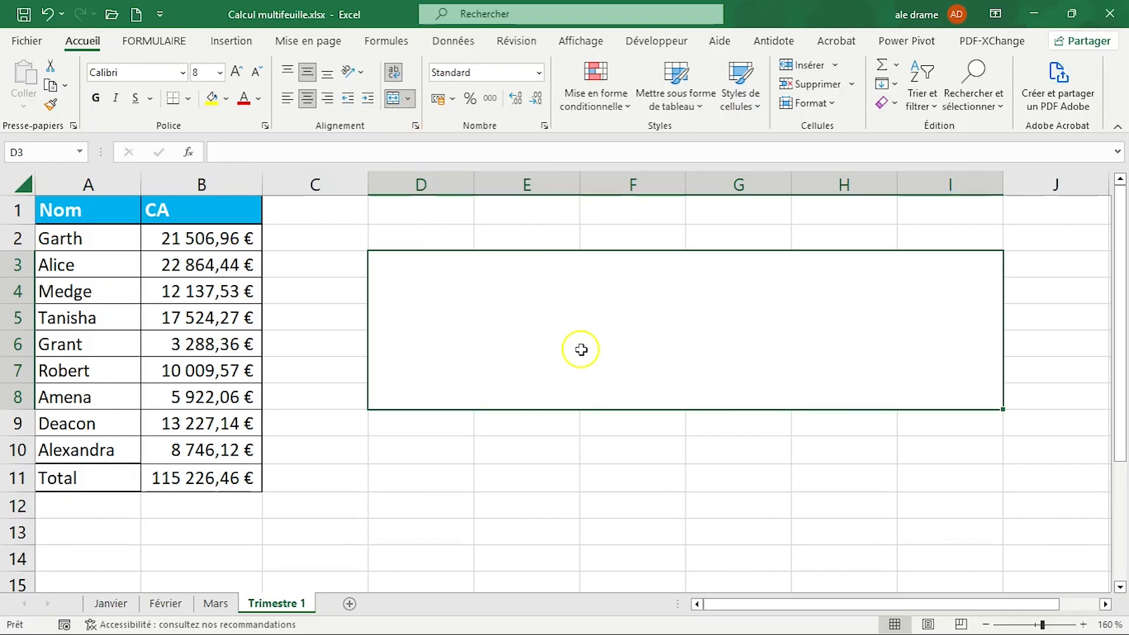
# - Start a formula in the merged cell with the text "Le CA max est de" followed by the & operator
pyautogui.write('=')
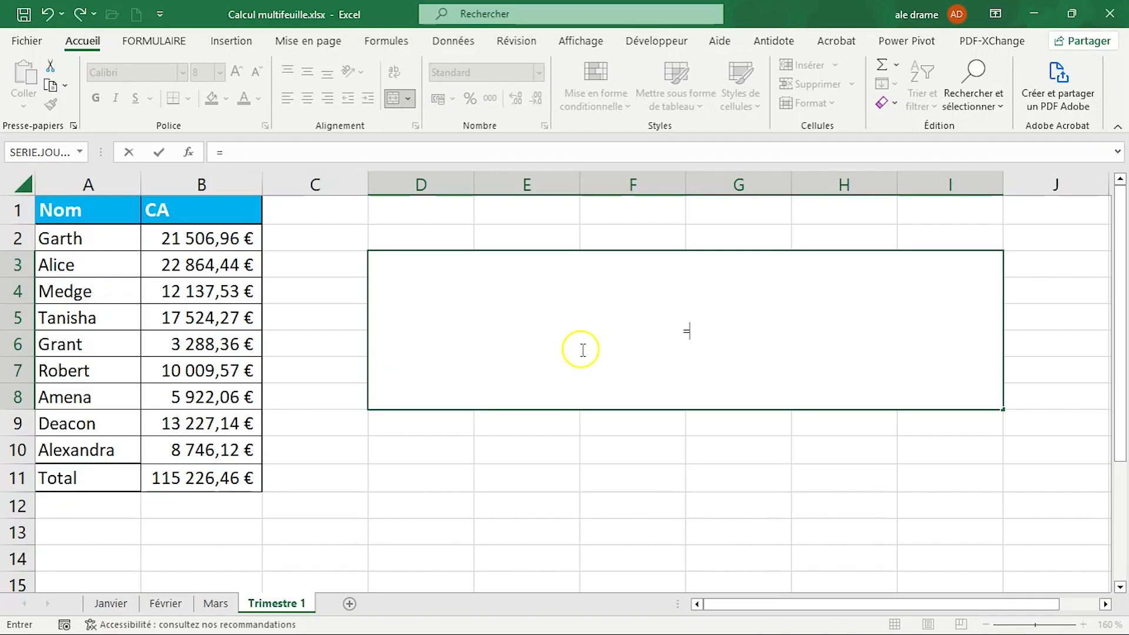
pyautogui.write('"')
pyautogui.press('shift')
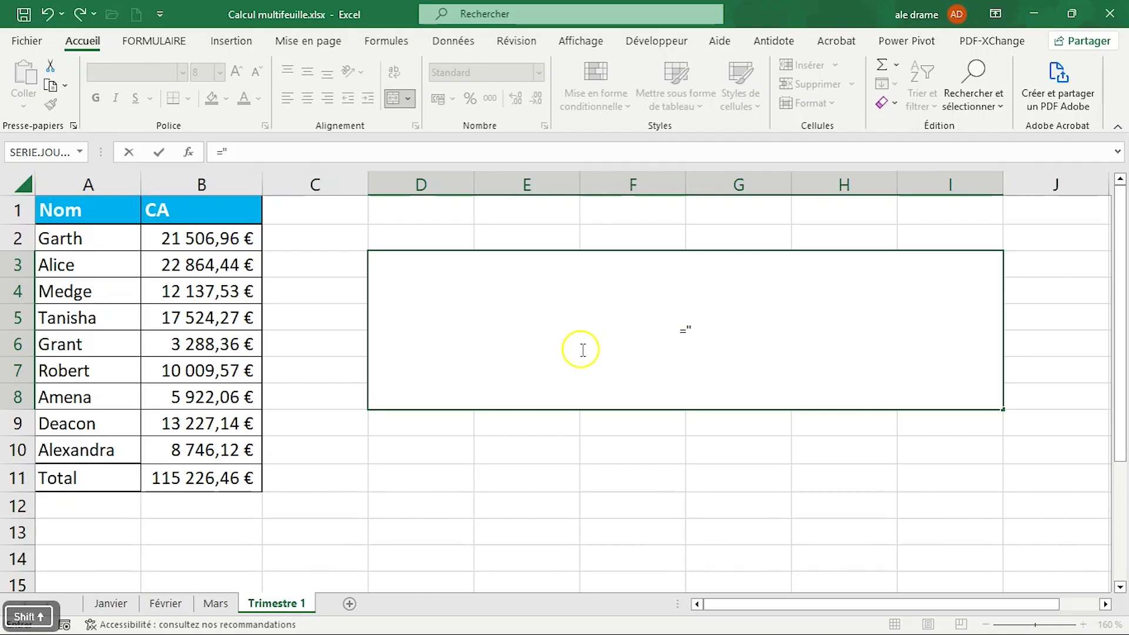
pyautogui.write('Le Ca')
pyautogui.press('BackSpace')
pyautogui.write('A ')
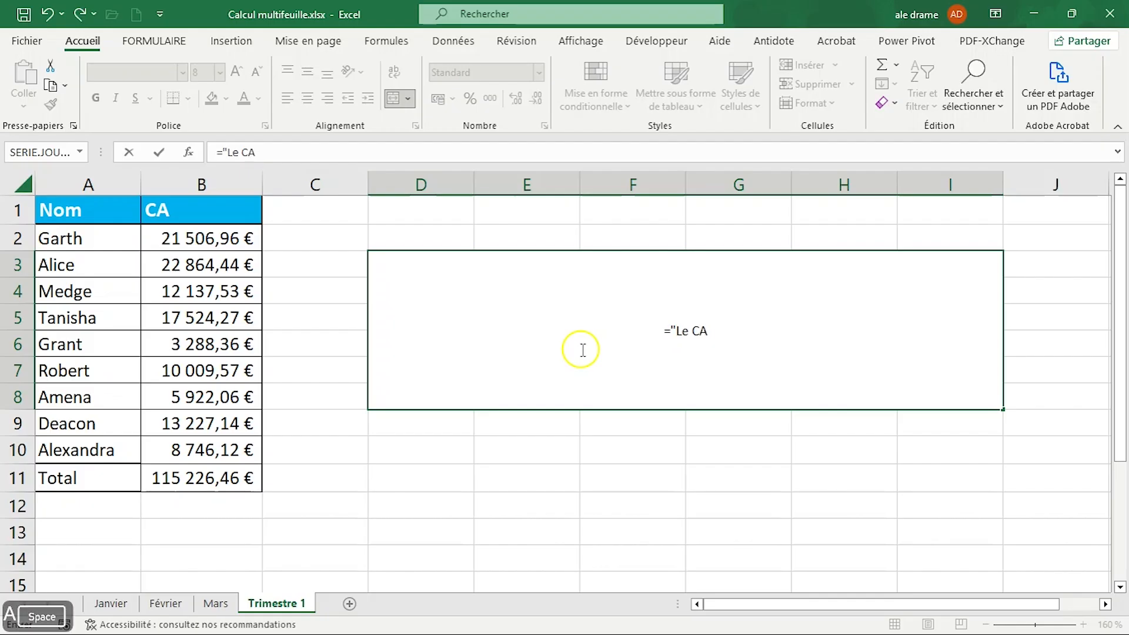
pyautogui.write('m')
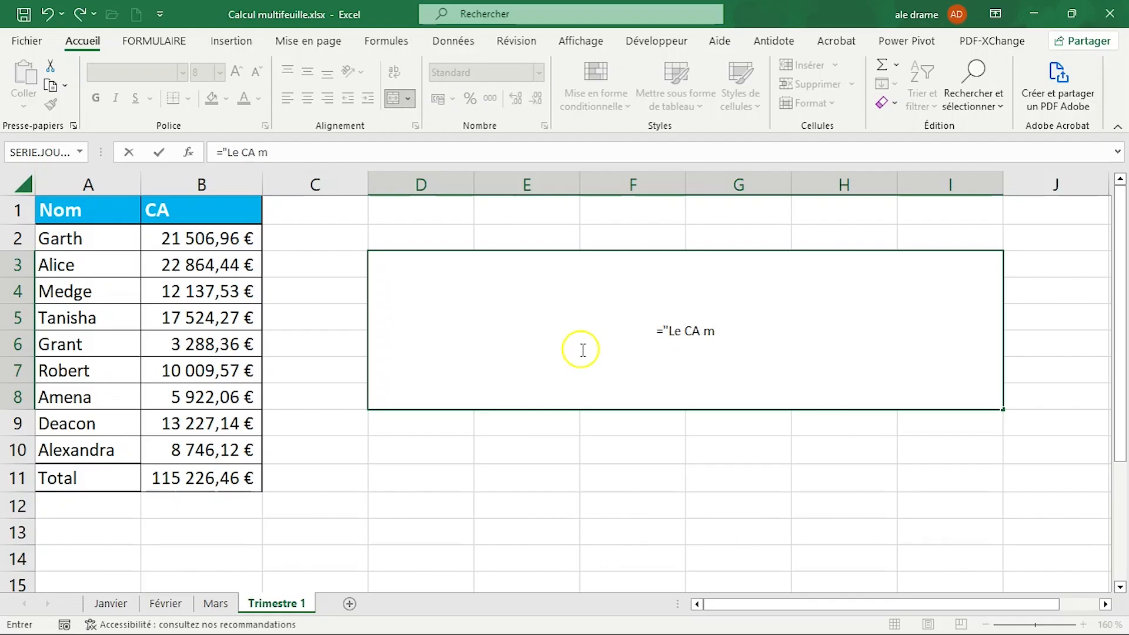
pyautogui.write('a')
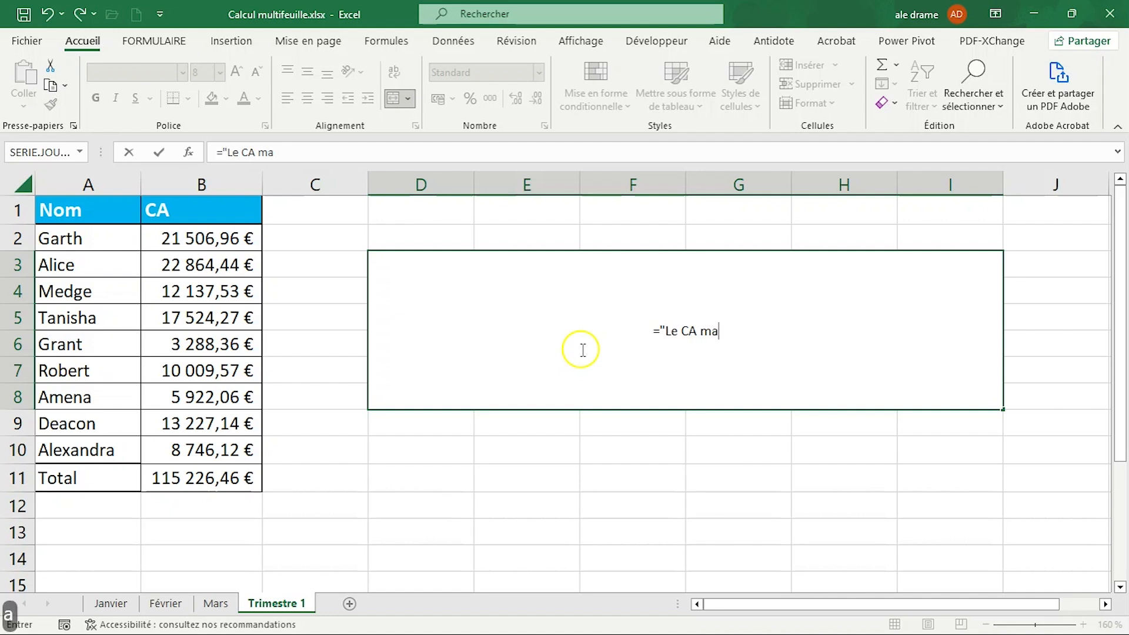
pyautogui.write('x est de"')
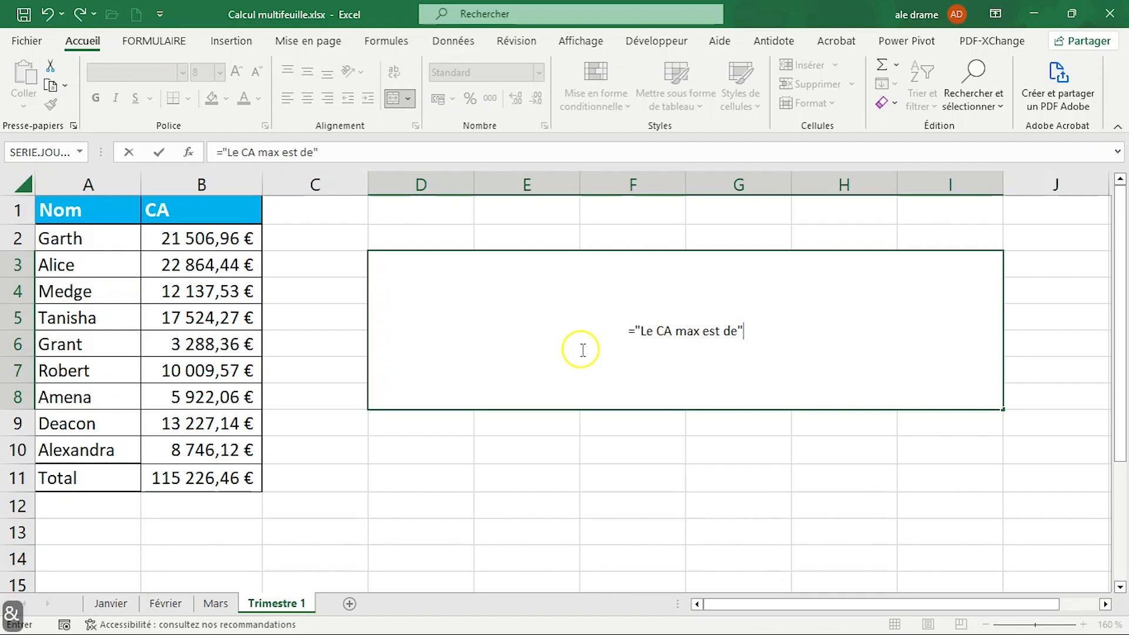
pyautogui.write('&')
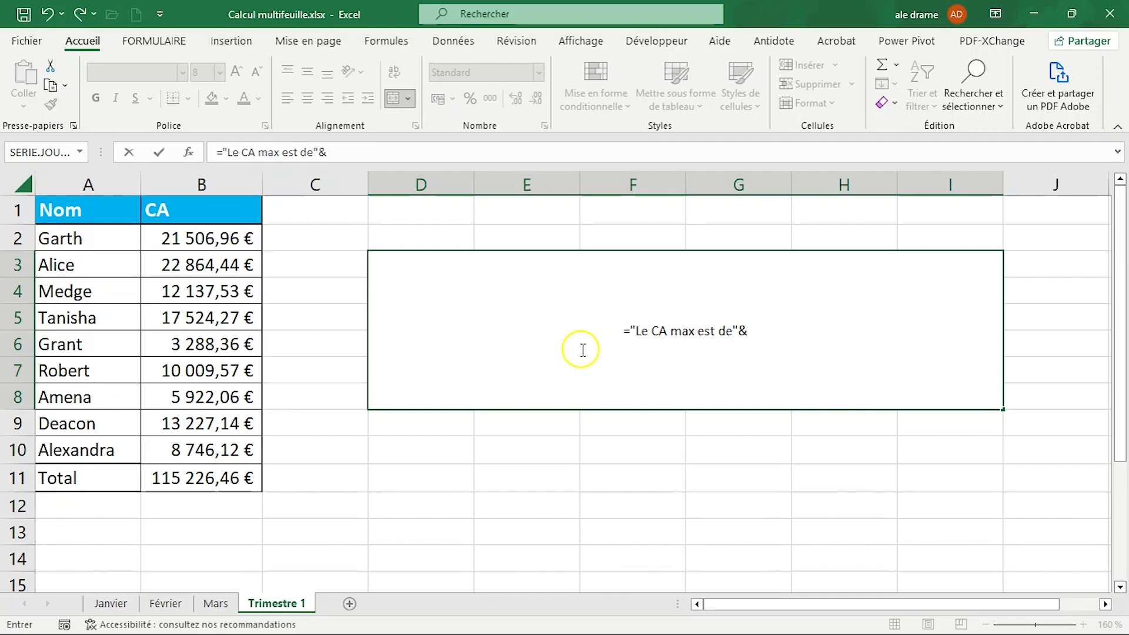
# - Add the MAX function over the CA values B2:B10 to the formula
pyautogui.write('max')
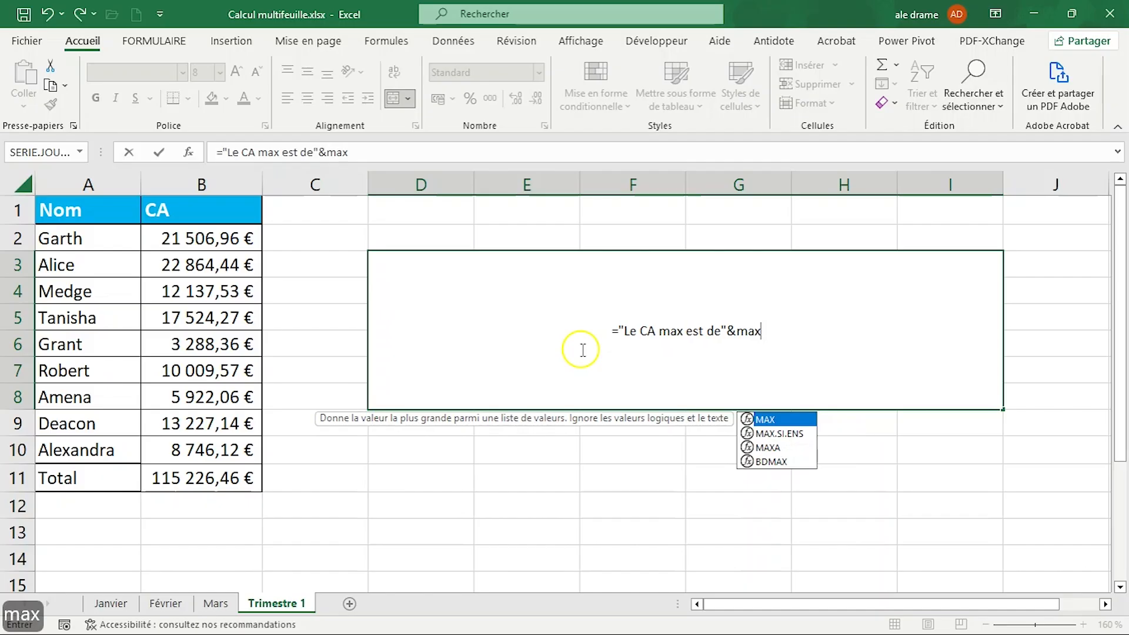
pyautogui.doubleClick(782, 419)
pyautogui.moveTo(202, 238); pyautogui.dragTo(217, 452)
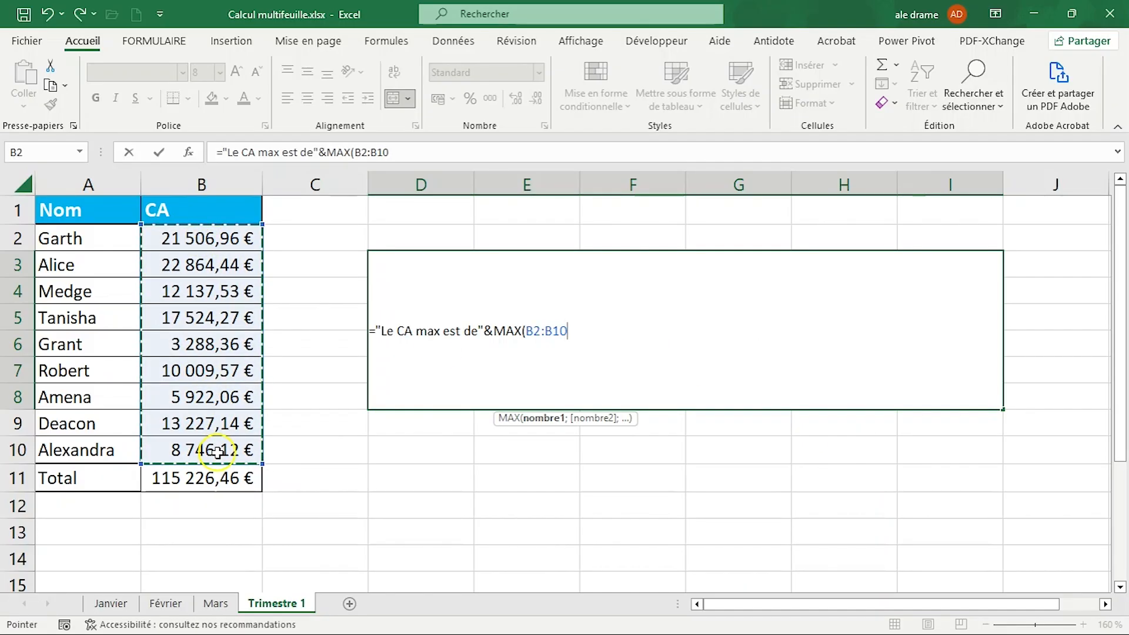
pyautogui.write(')')
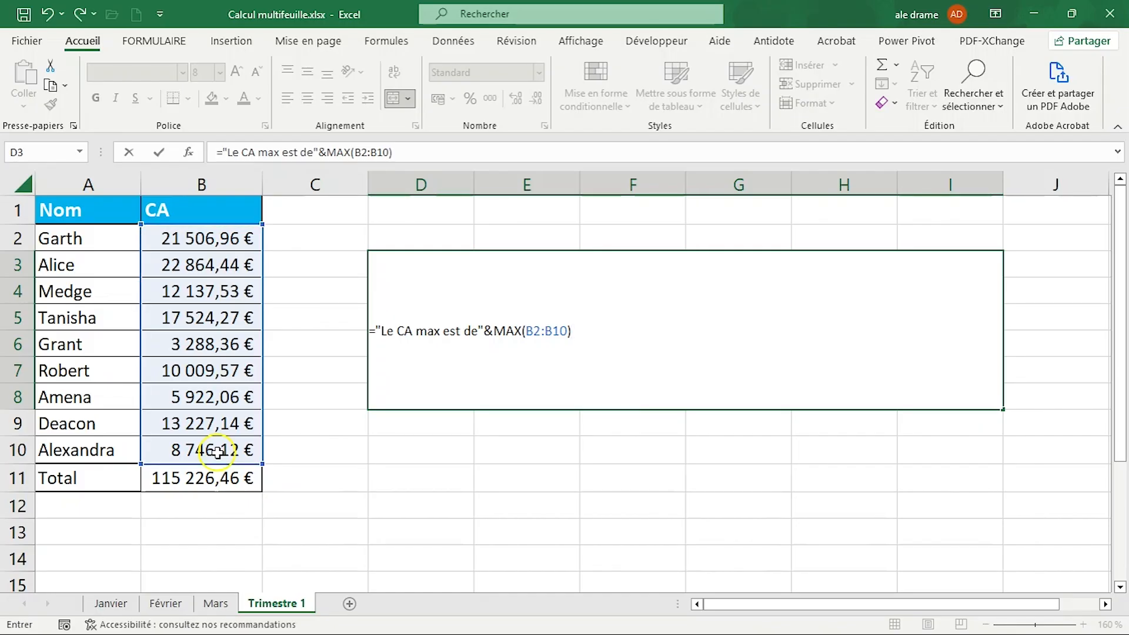
# - Append the text " et la CA min est de " to the formula, joined on both sides with the & operator
pyautogui.write('&" et la Ca')
pyautogui.press('BackSpace')
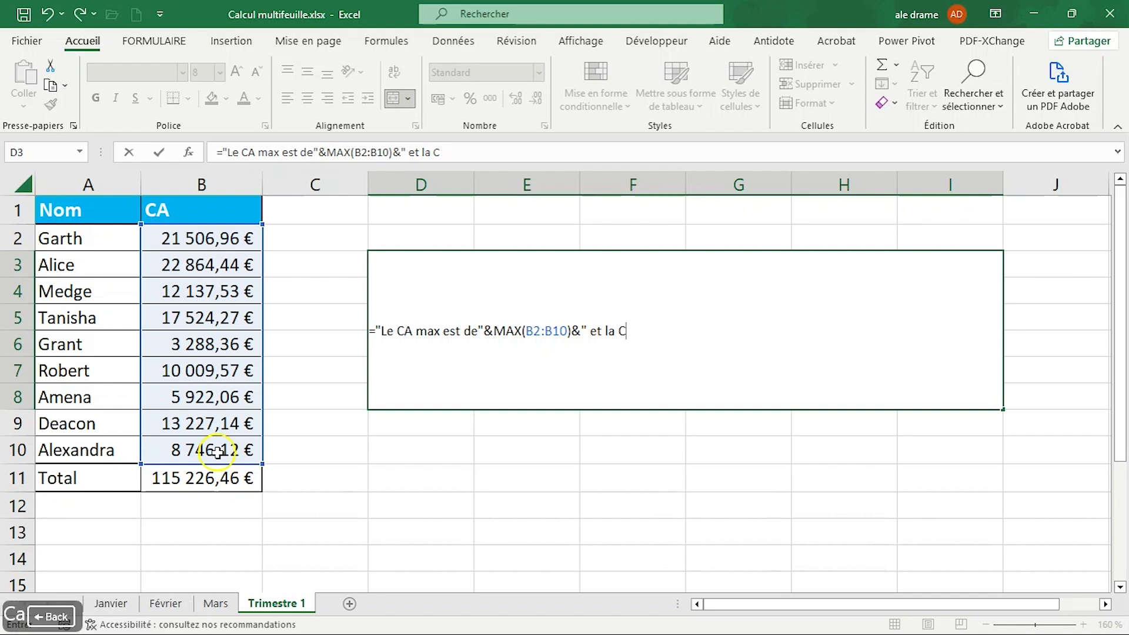
pyautogui.write('A ')
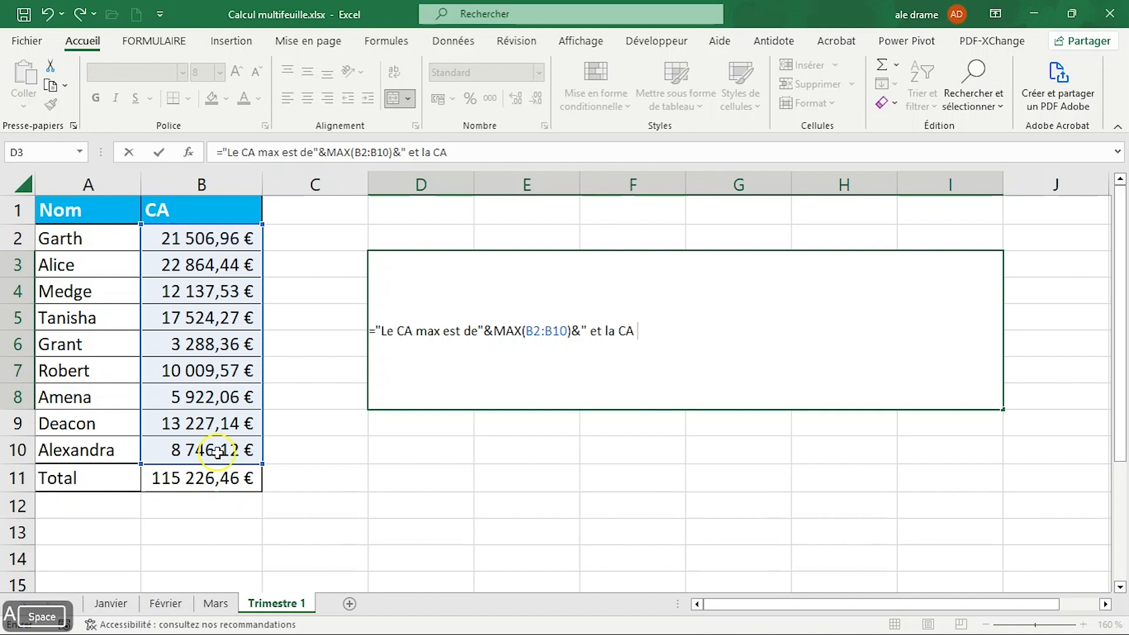
pyautogui.write('min ')
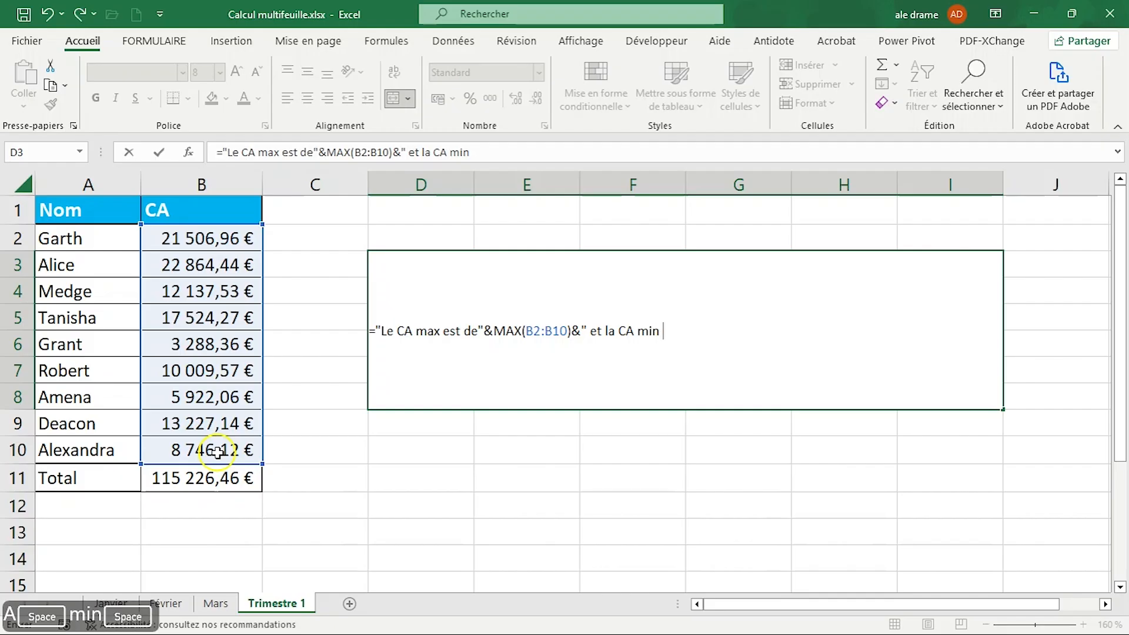
pyautogui.write('est ')
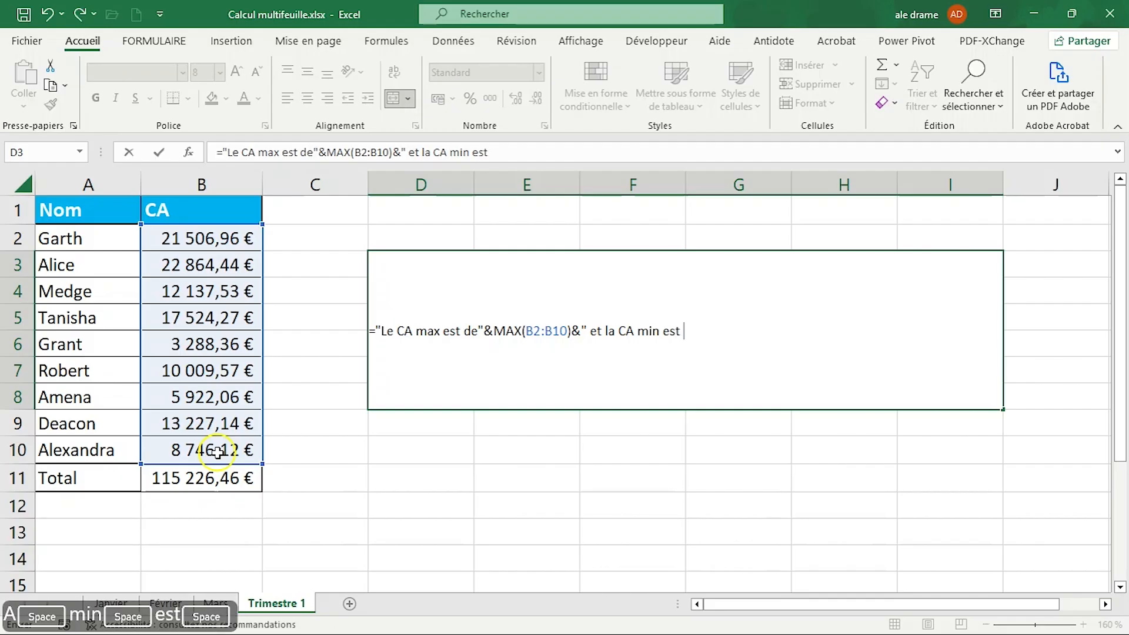
pyautogui.write('de "')
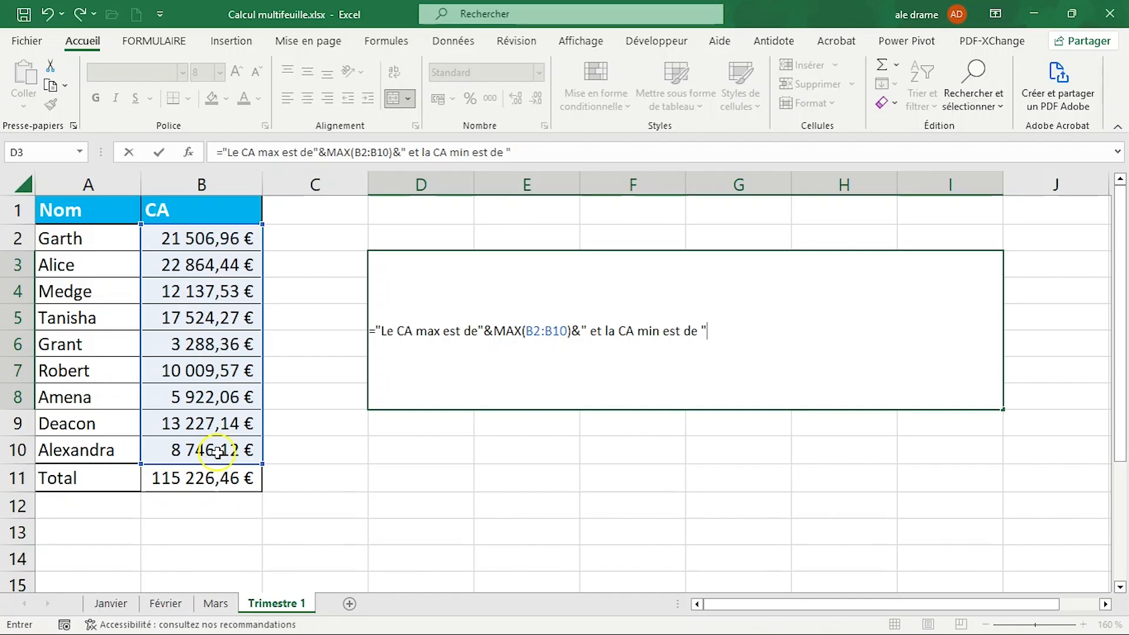
pyautogui.write('&')
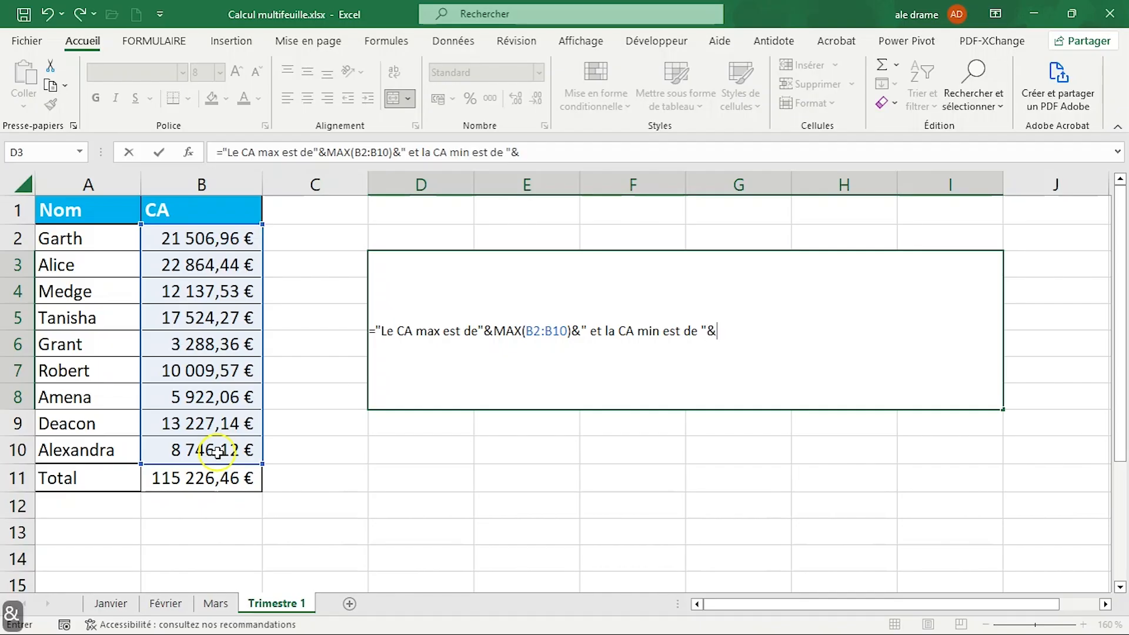
# - Complete the formula with the MIN function over the CA values B2:B10
pyautogui.write('m')
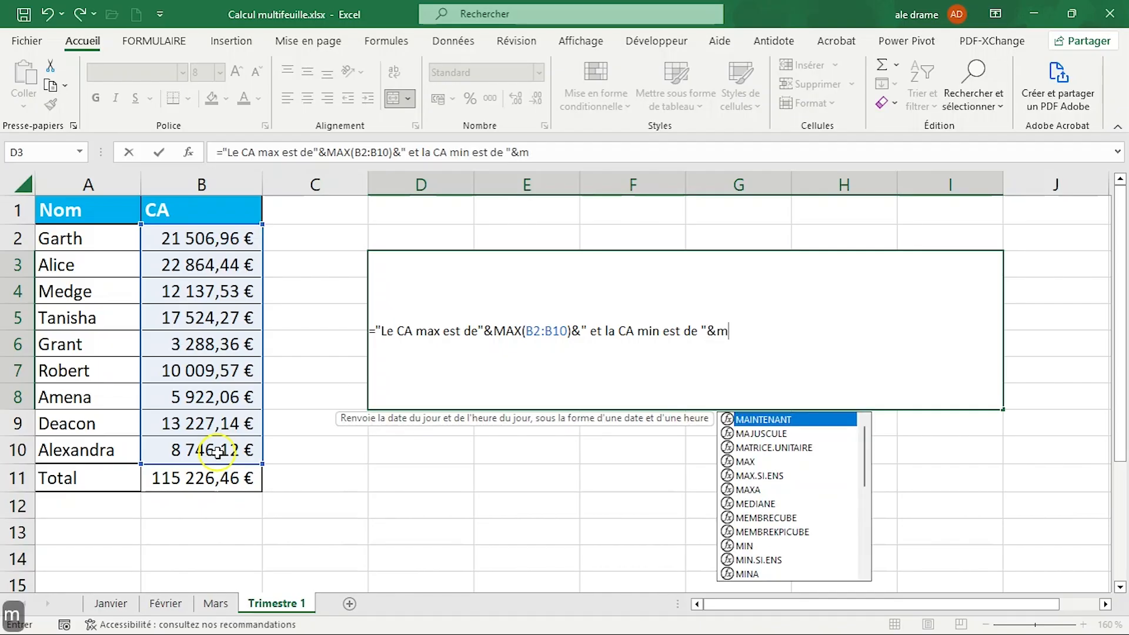
pyautogui.write('in')
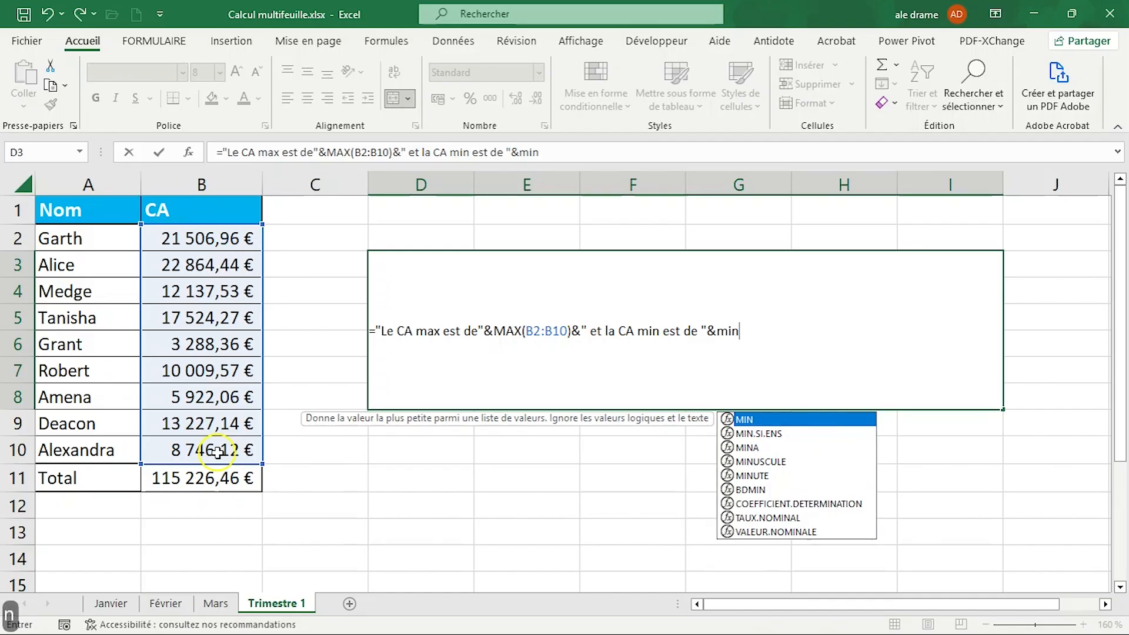
pyautogui.doubleClick(765, 421)
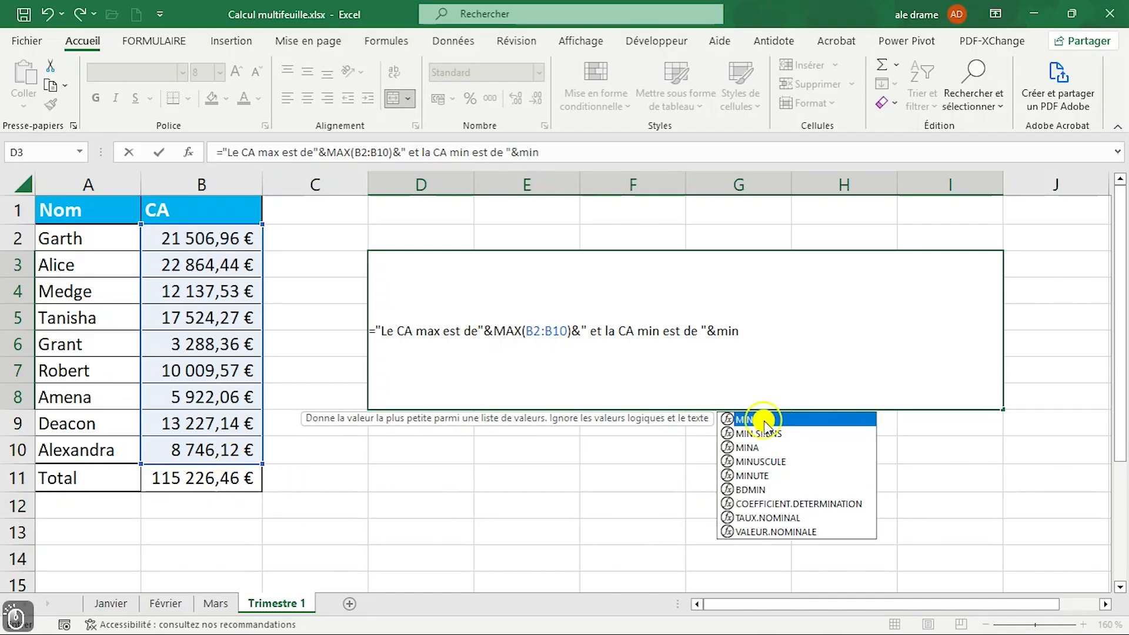
pyautogui.click(192, 237)
pyautogui.moveTo(192, 236); pyautogui.dragTo(197, 451)
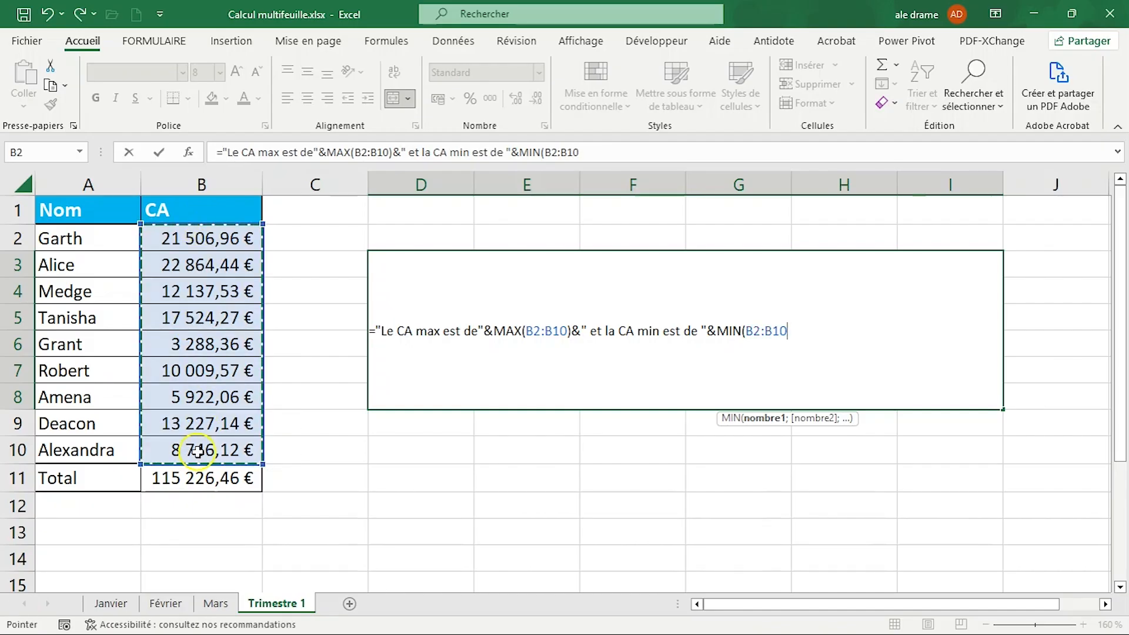
pyautogui.write(')')
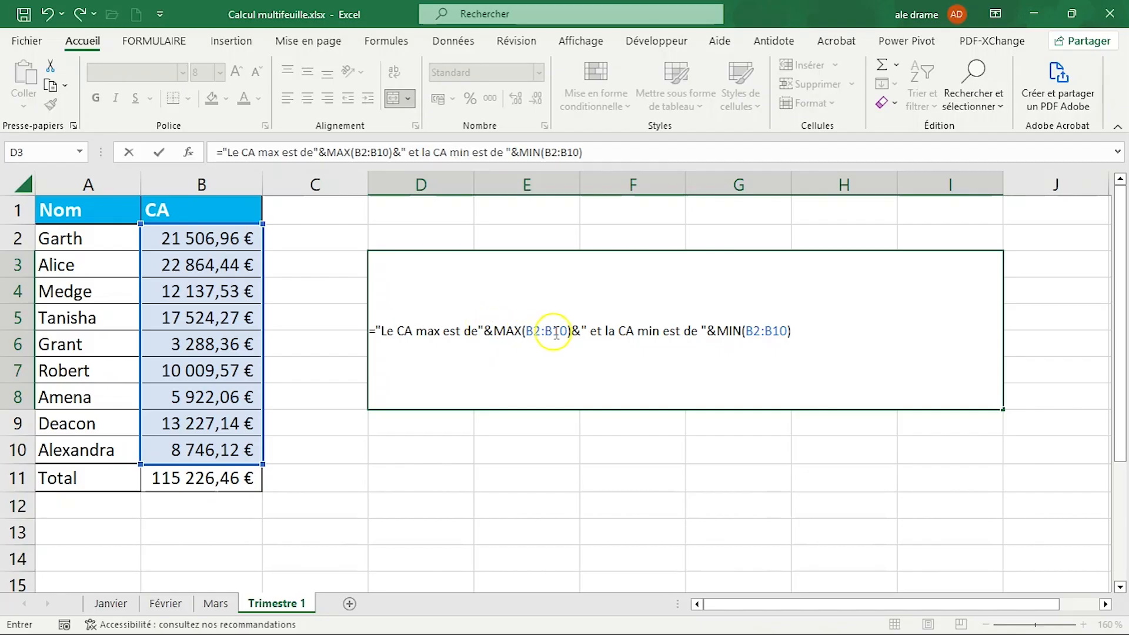
# - Change "la" to "le" before "CA min" in the formula's second text and enter the formula
pyautogui.click(622, 334)
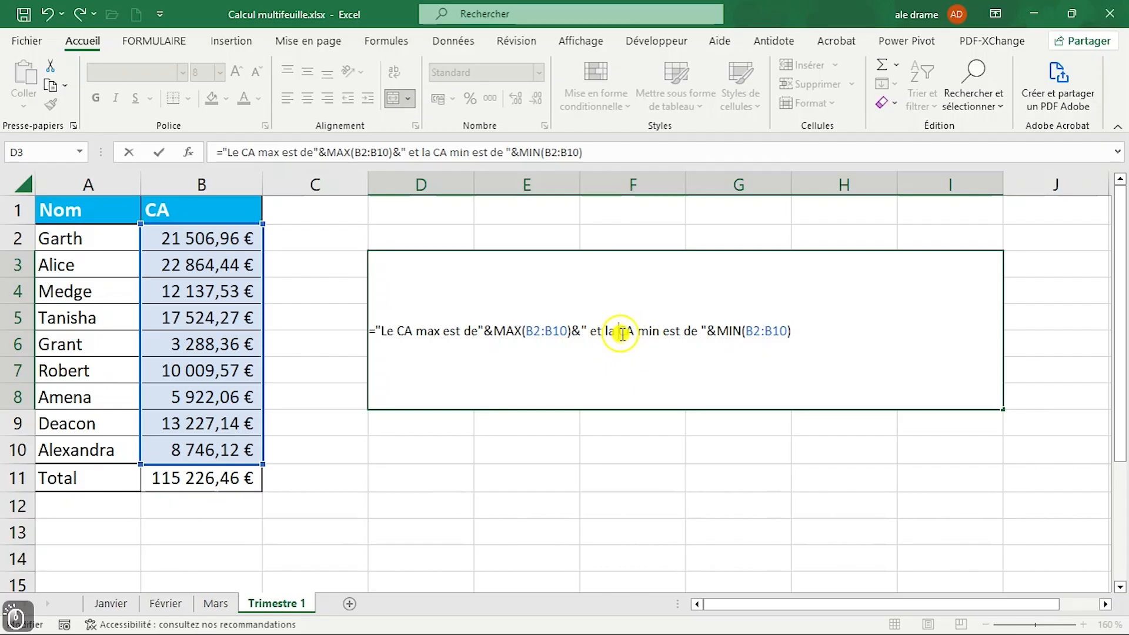
pyautogui.press('BackSpace')
pyautogui.press('BackSpace')
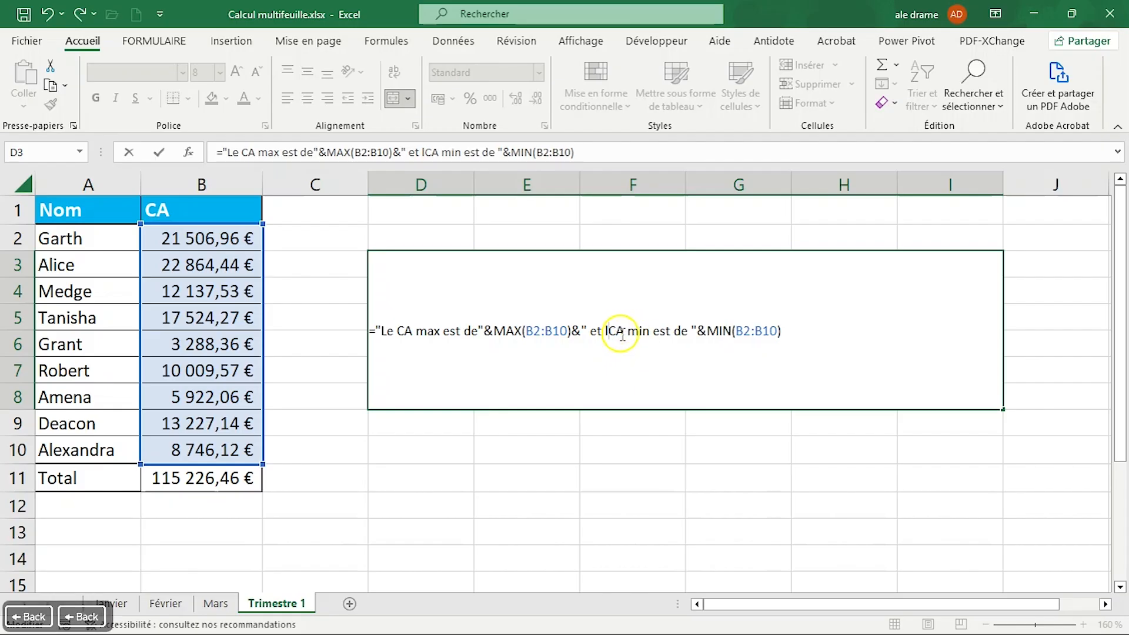
pyautogui.write('e')
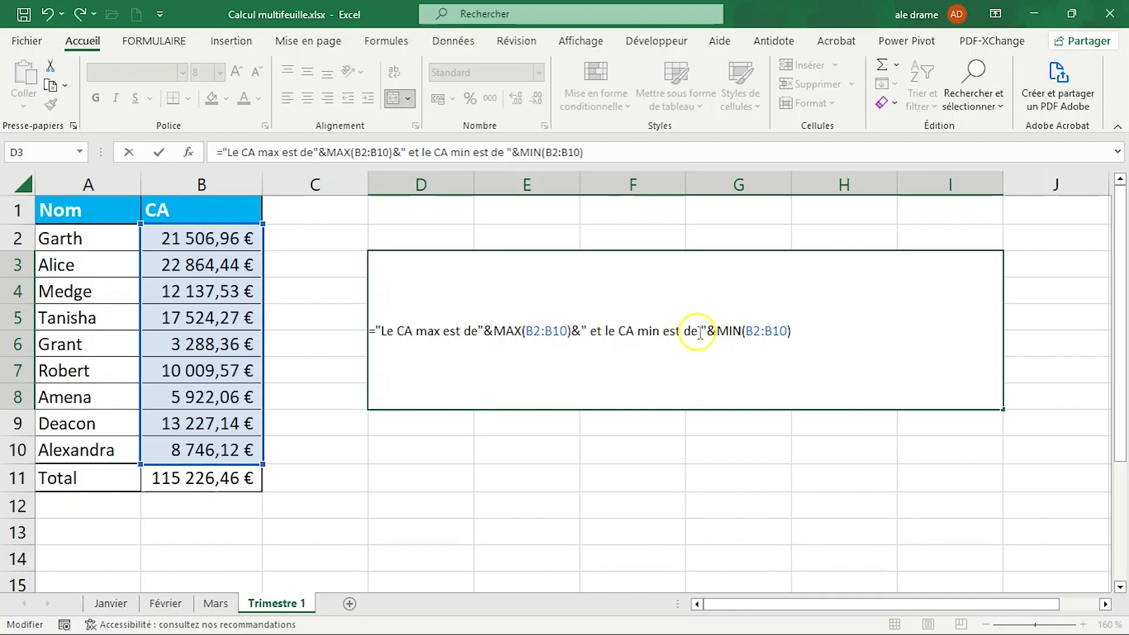
pyautogui.click(591, 330)
pyautogui.moveTo(592, 330); pyautogui.dragTo(698, 335)
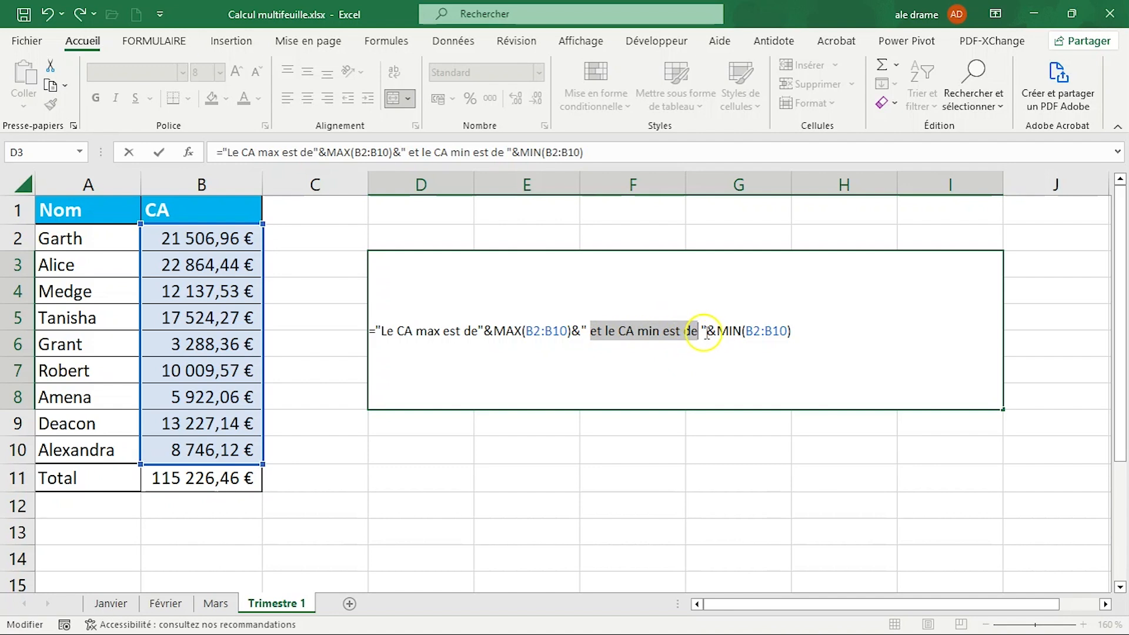
pyautogui.click(708, 330)
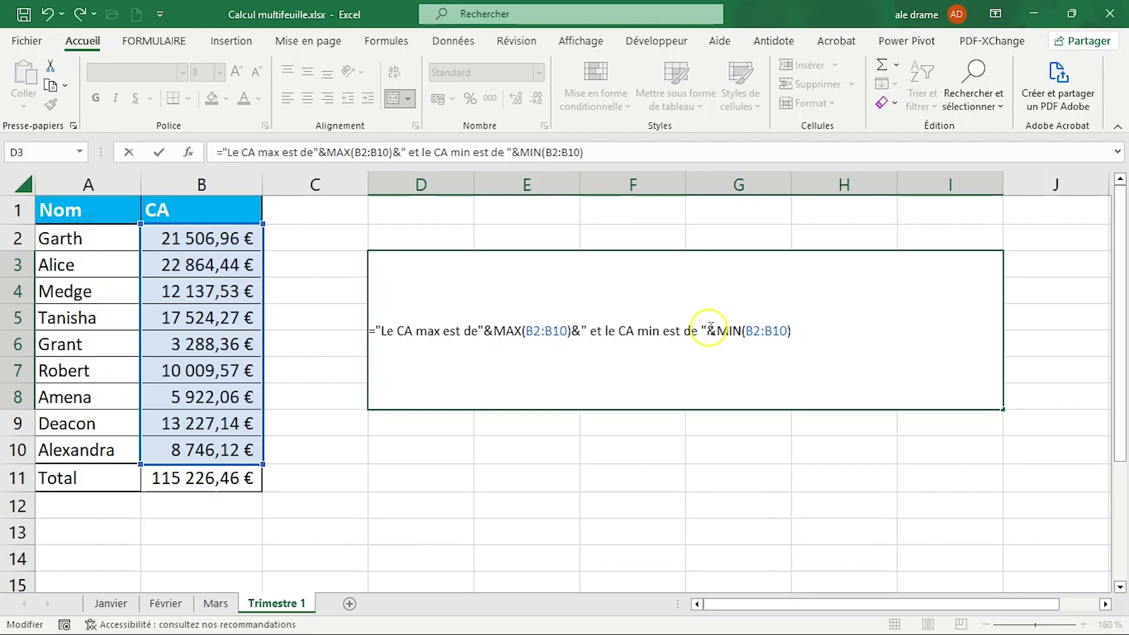
pyautogui.moveTo(709, 329); pyautogui.dragTo(715, 331)
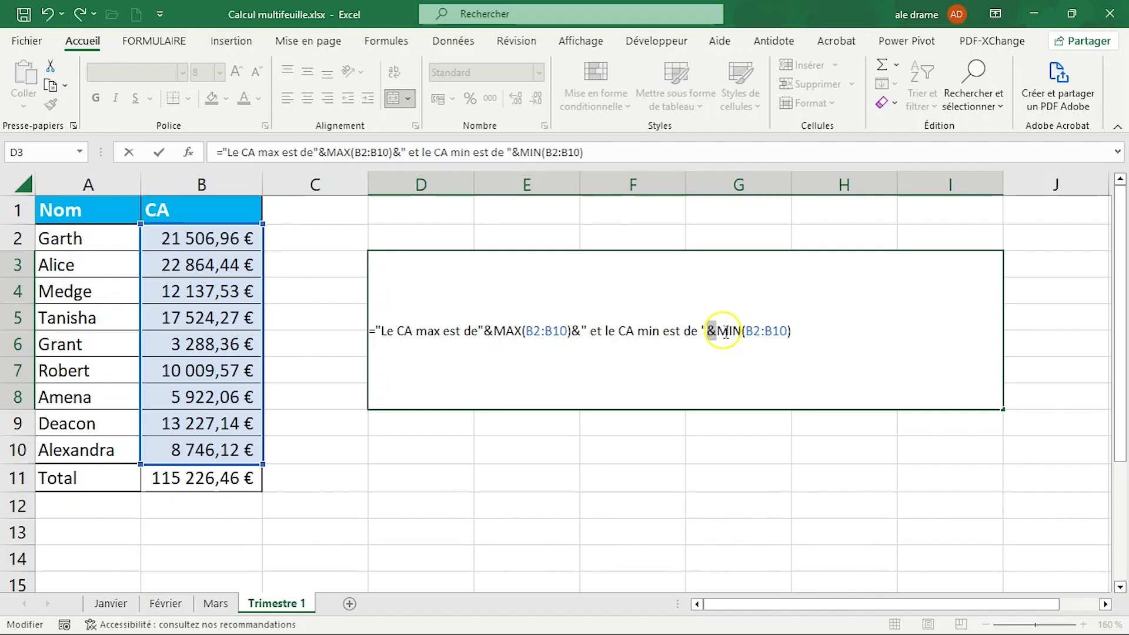
pyautogui.click(803, 330)
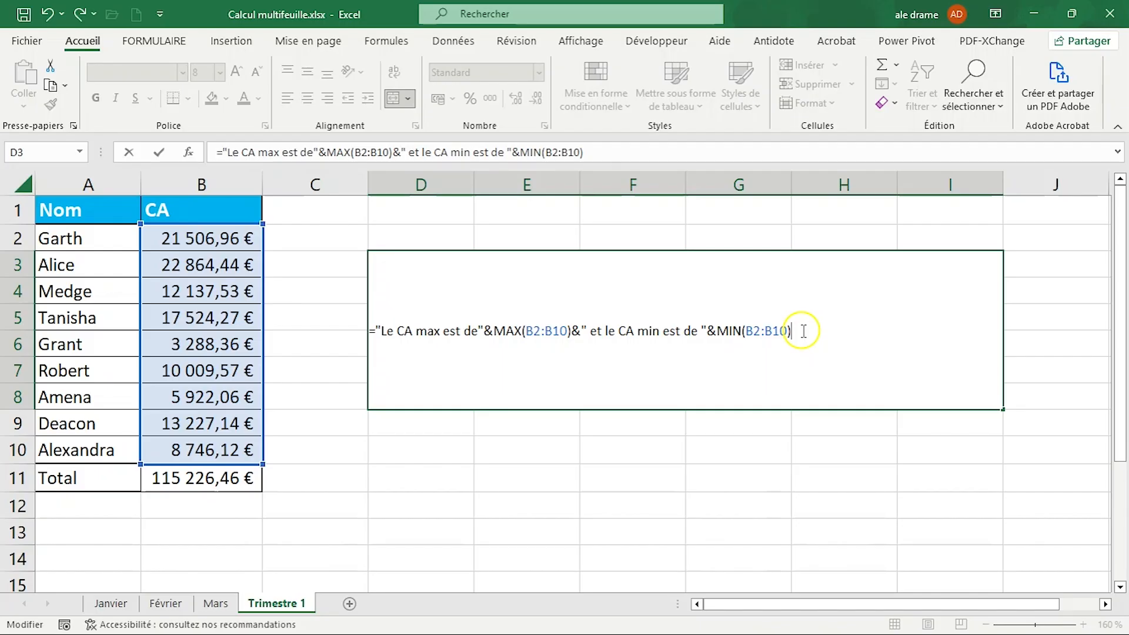
pyautogui.press('Return')
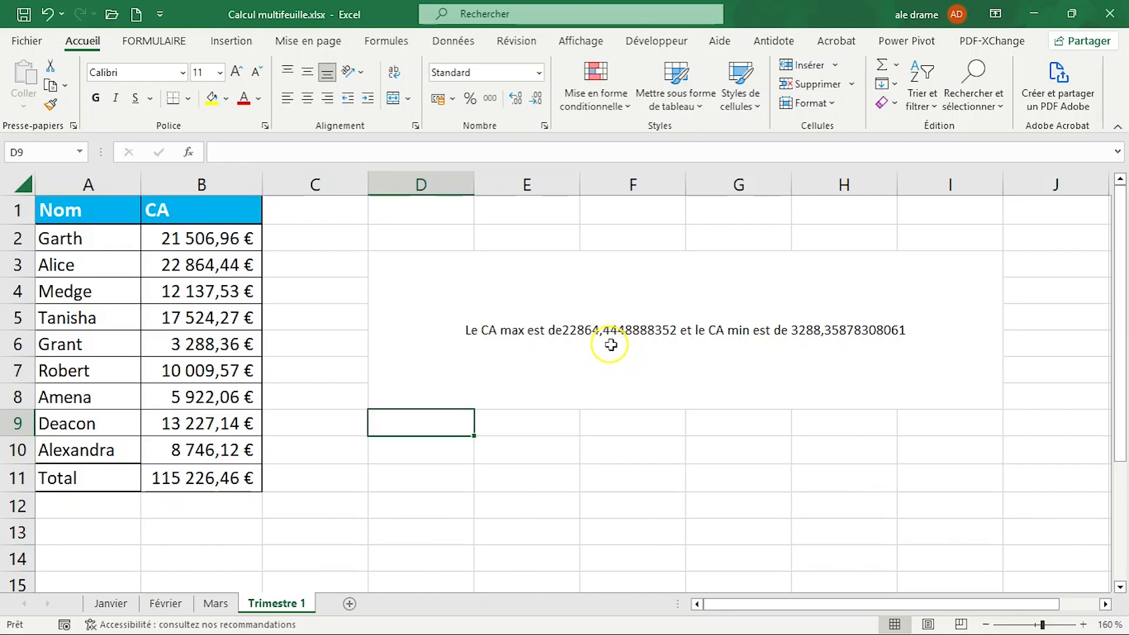
# - Insert a space after "Le CA max est de" inside the first quoted text of the merged cell's formula
pyautogui.click(221, 262)
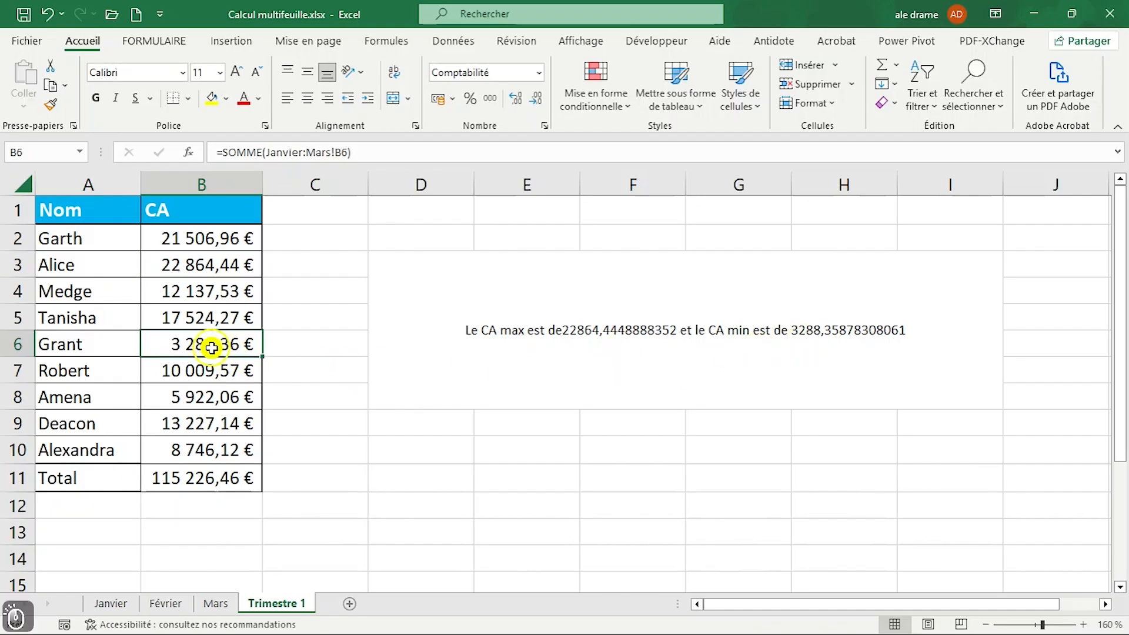
pyautogui.click(633, 343)
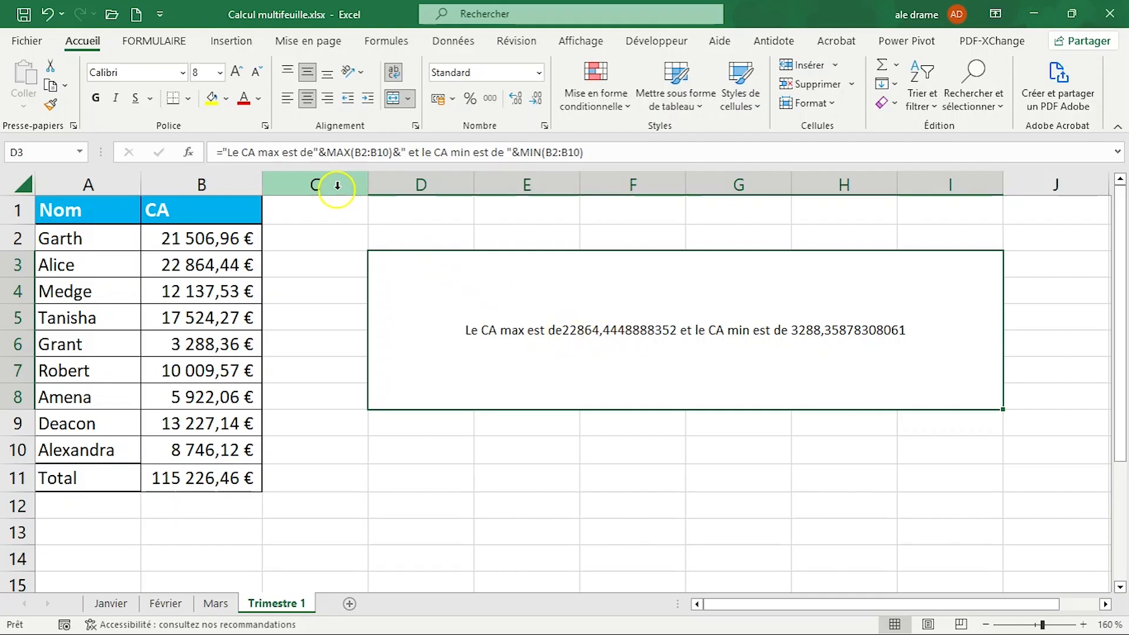
pyautogui.click(314, 152)
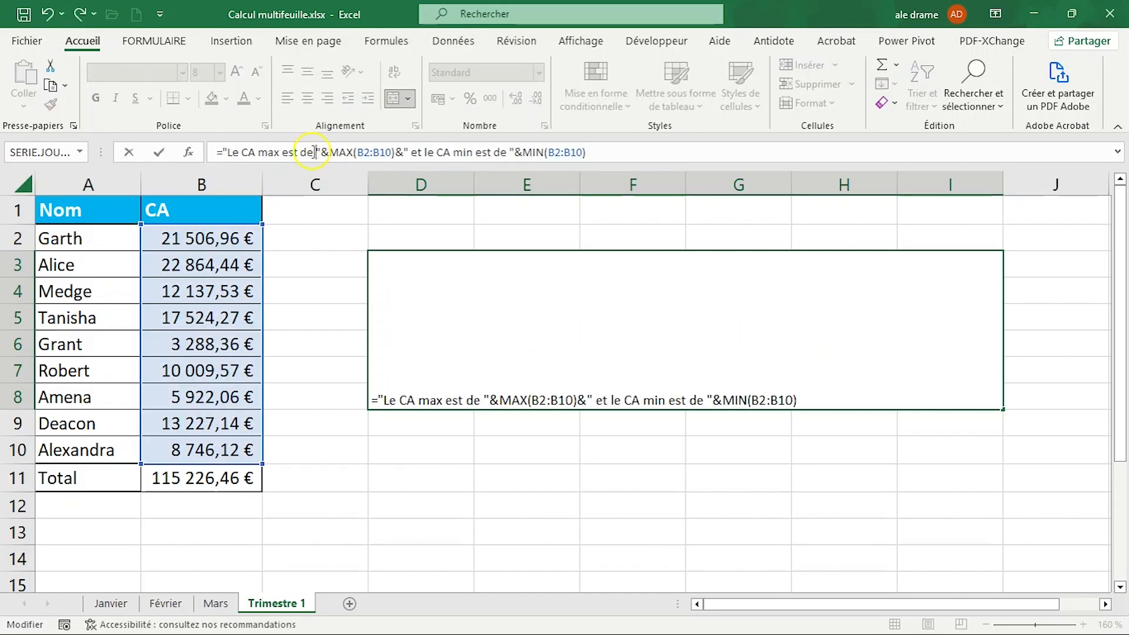
pyautogui.press('Return')
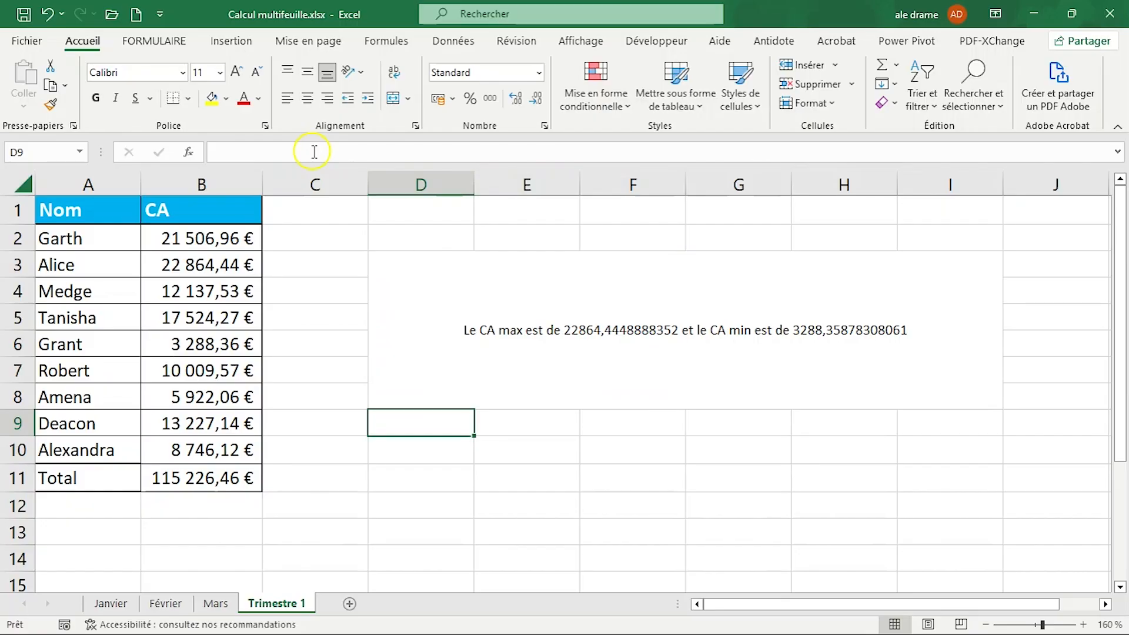